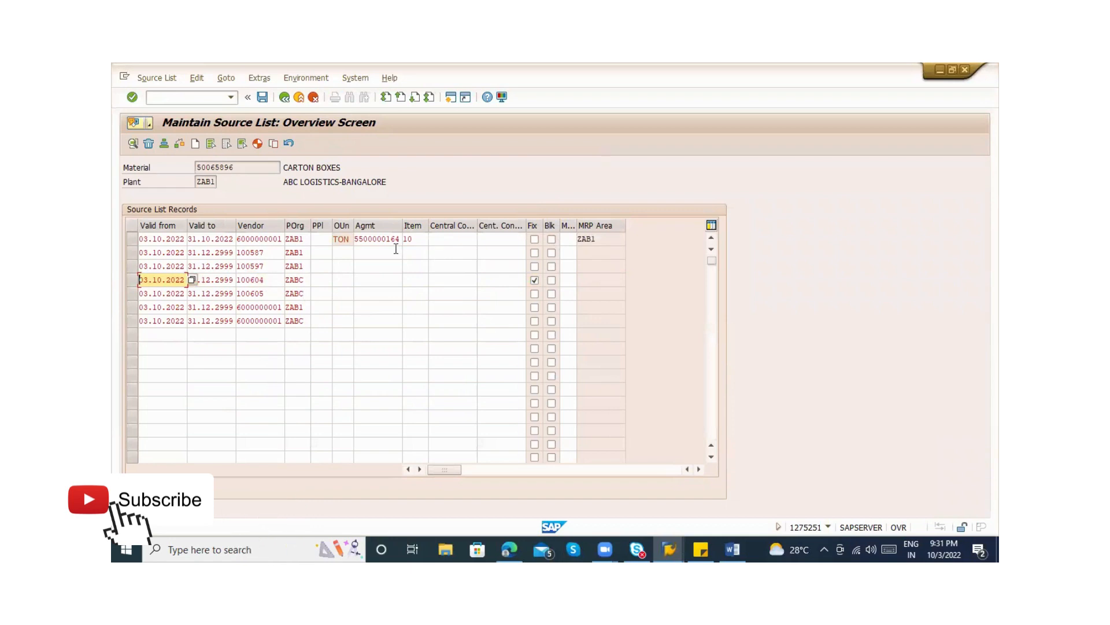
Block vendor 100605 in the source list of material 50065896 for plant ZAB1.
{"action": "left_click", "coordinate": [450, 240]}
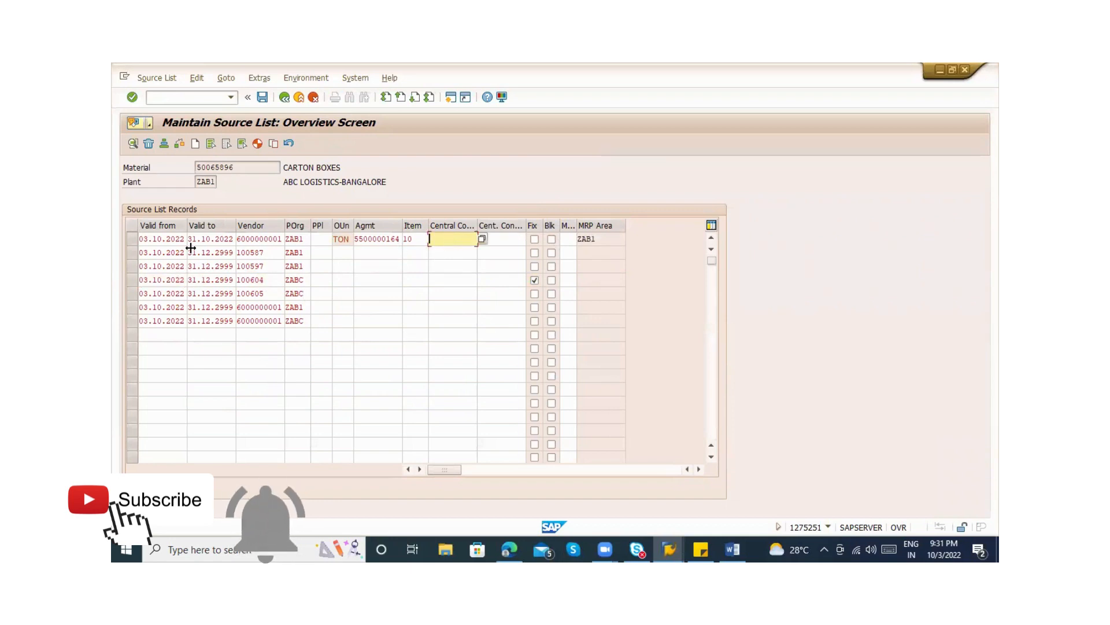
{"action": "left_click", "coordinate": [552, 295]}
{"action": "left_click", "coordinate": [551, 295]}
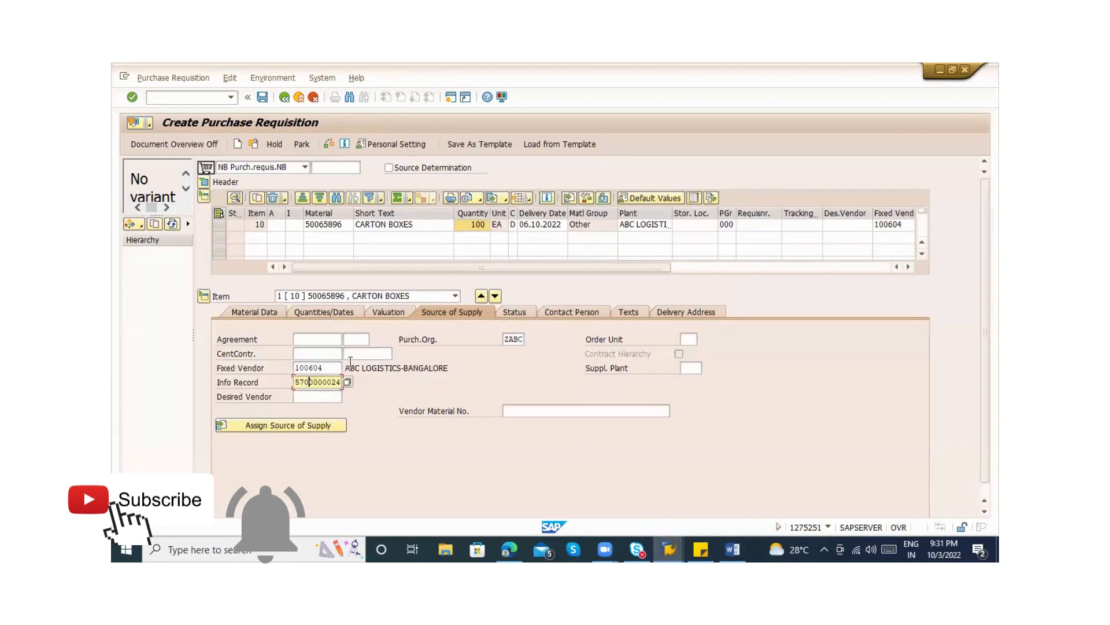
Set the requisition item's fixed vendor to 100605 and leave the source list overview with its changes saved.
{"action": "left_click", "coordinate": [331, 368]}
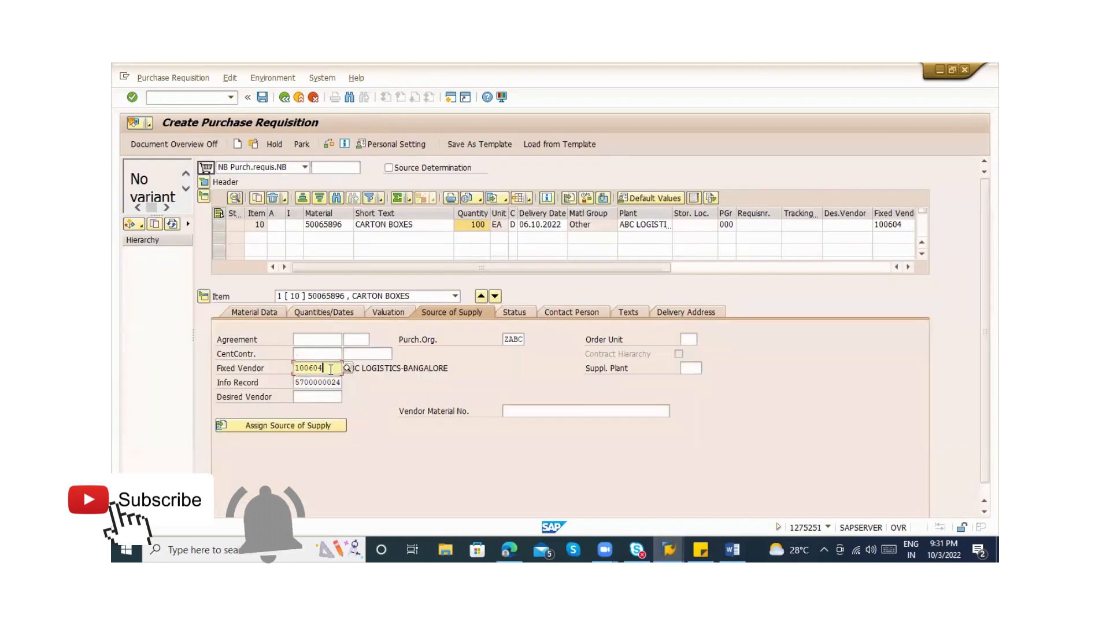
{"action": "key", "text": "BackSpace"}
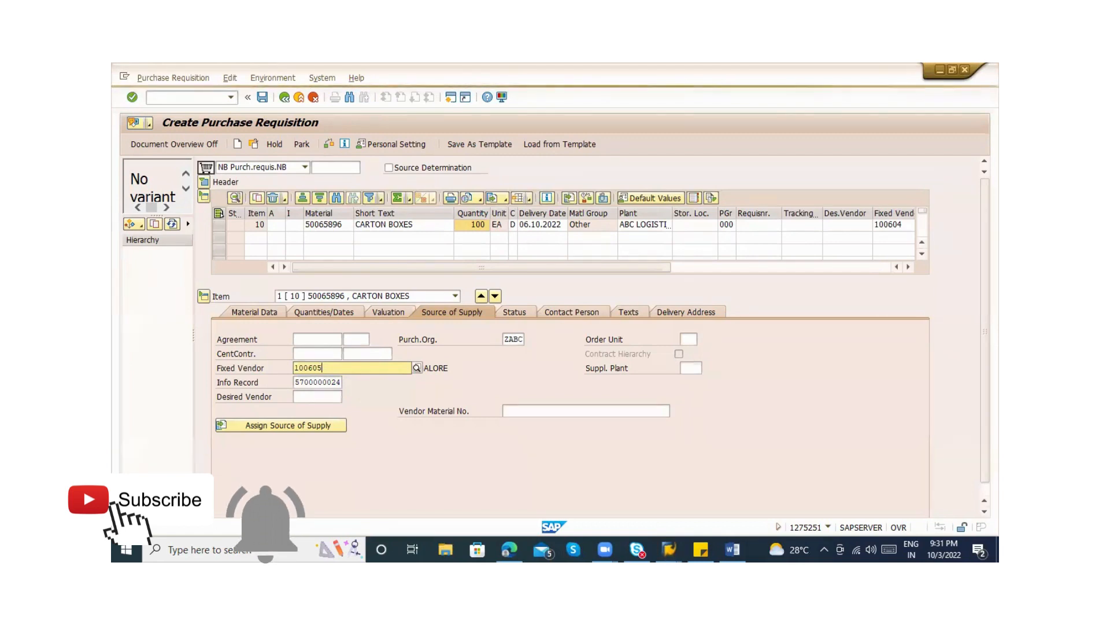
{"action": "key", "text": "Return"}
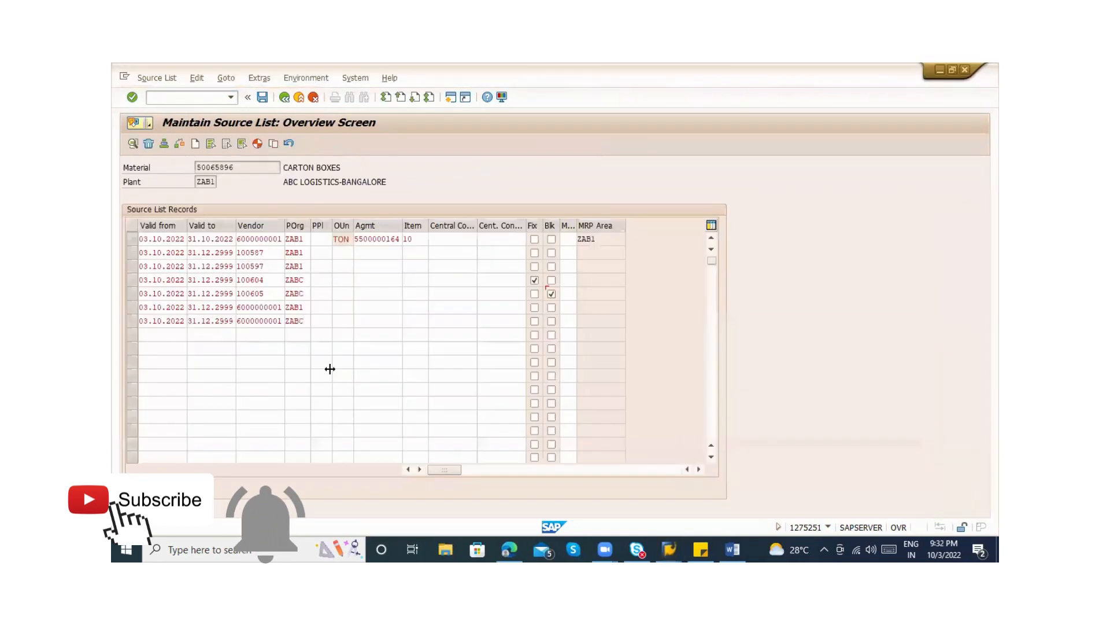
{"action": "key", "text": "F3"}
{"action": "key", "text": "F3"}
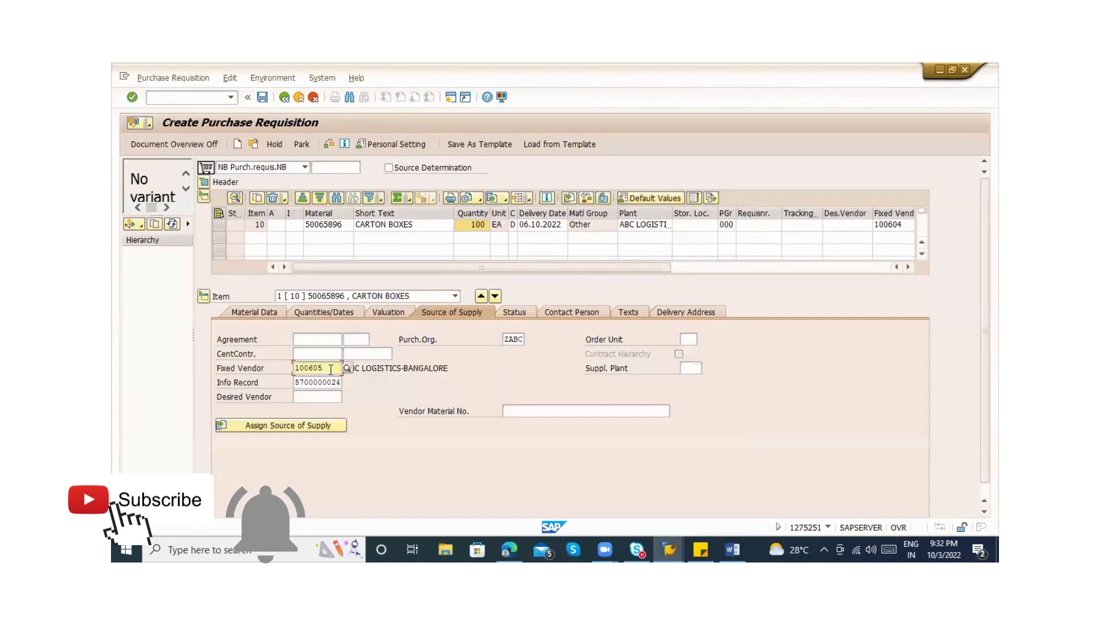
Clear the info record of the carton boxes item and check the purchase requisition.
{"action": "key", "text": "Tab"}
{"action": "key", "text": "Tab"}
{"action": "key", "text": "Delete"}
{"action": "key", "text": "Delete"}
{"action": "key", "text": "Delete"}
{"action": "key", "text": "Delete"}
{"action": "key", "text": "Delete"}
{"action": "key", "text": "Delete"}
{"action": "key", "text": "Delete"}
{"action": "key", "text": "Delete"}
{"action": "key", "text": "Delete"}
{"action": "key", "text": "Return"}
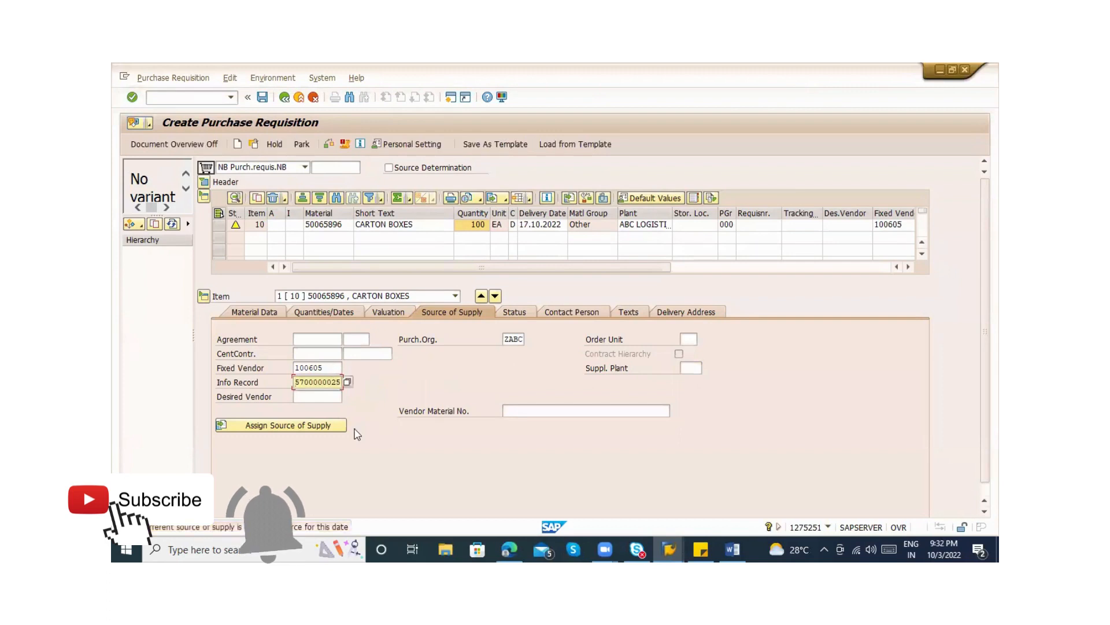
{"action": "left_click", "coordinate": [325, 145]}
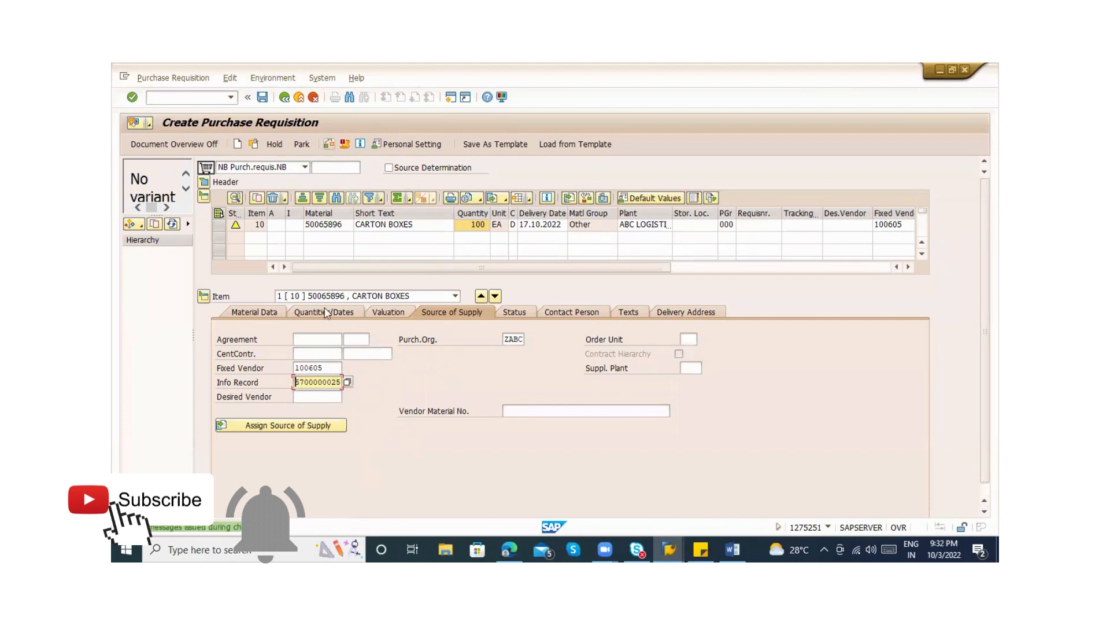
Reassign the item's source of supply and clear the fixed vendor it proposes.
{"action": "left_click", "coordinate": [292, 425]}
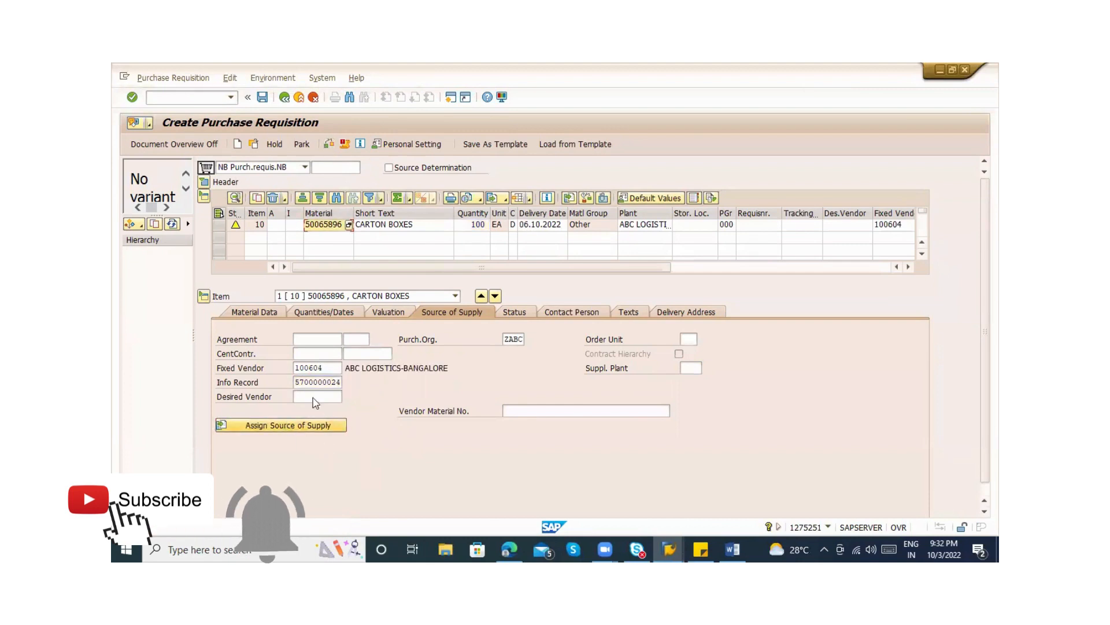
{"action": "left_click", "coordinate": [325, 368]}
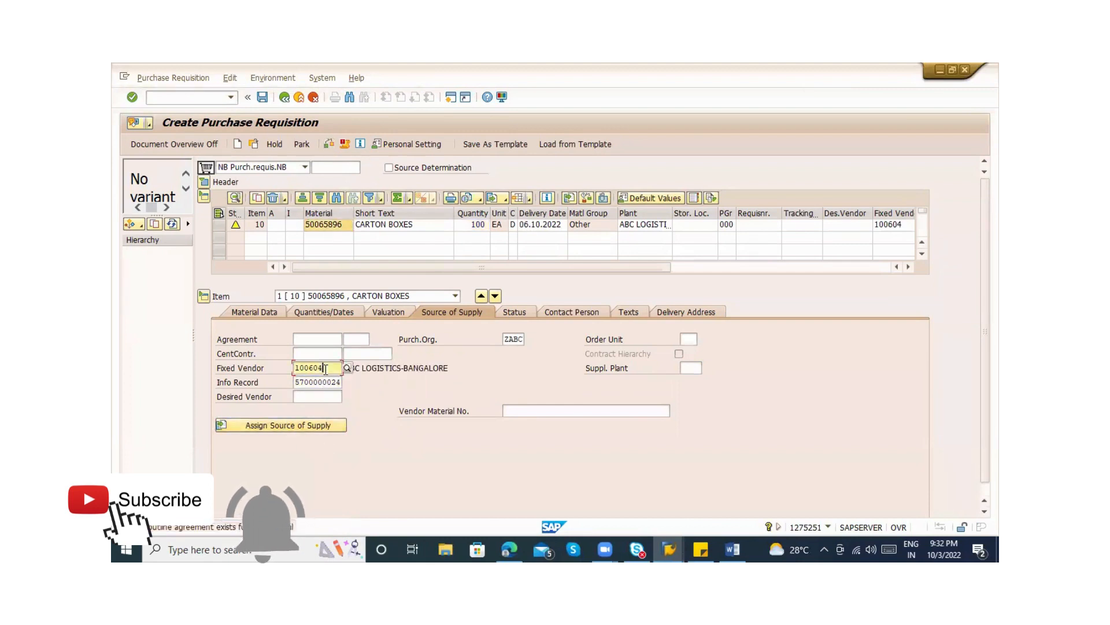
{"action": "key", "text": "BackSpace"}
{"action": "key", "text": "BackSpace"}
{"action": "key", "text": "BackSpace"}
{"action": "key", "text": "BackSpace"}
{"action": "key", "text": "BackSpace"}
{"action": "key", "text": "BackSpace"}
{"action": "key", "text": "Return"}
{"action": "key", "text": "Tab"}
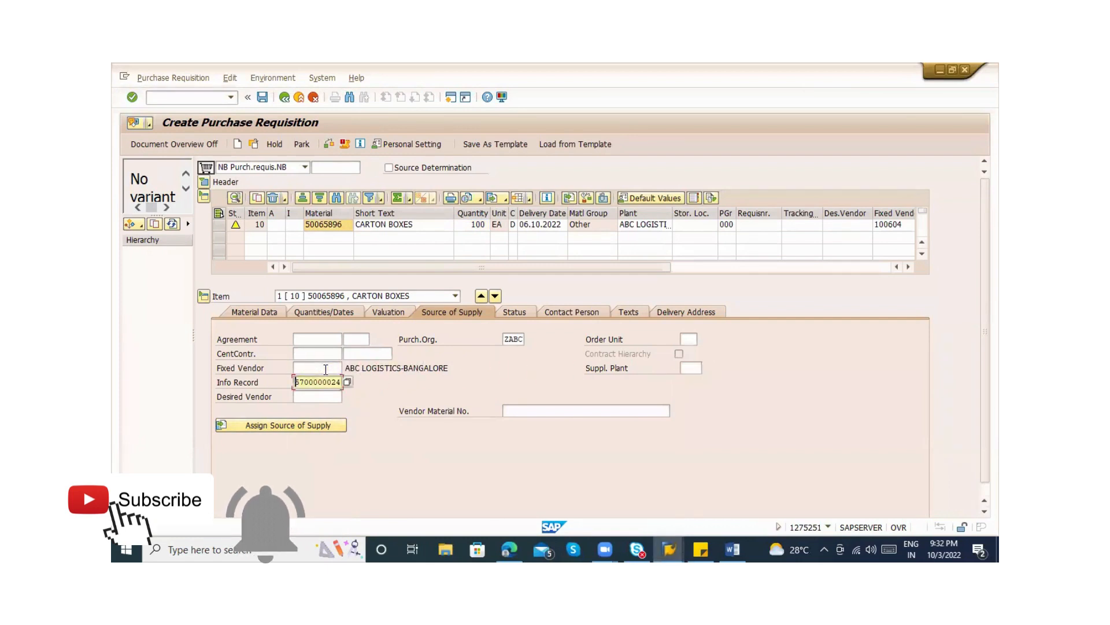
Remove the info record from the carton boxes requisition item, leaving it without a source of supply.
{"action": "key", "text": "Delete"}
{"action": "key", "text": "Delete"}
{"action": "key", "text": "Delete"}
{"action": "key", "text": "Delete"}
{"action": "key", "text": "Delete"}
{"action": "key", "text": "Delete"}
{"action": "key", "text": "Delete"}
{"action": "key", "text": "Delete"}
{"action": "key", "text": "Delete"}
{"action": "key", "text": "Delete"}
{"action": "key", "text": "Return"}
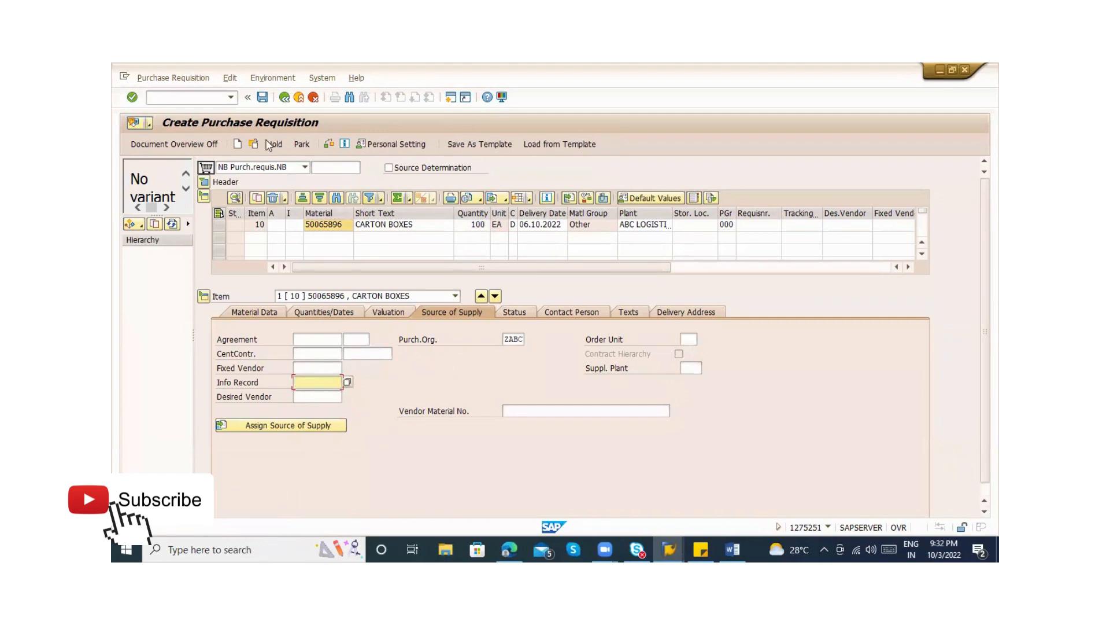
Save the purchase requisition and display the saved document to copy its number.
{"action": "left_click", "coordinate": [260, 97]}
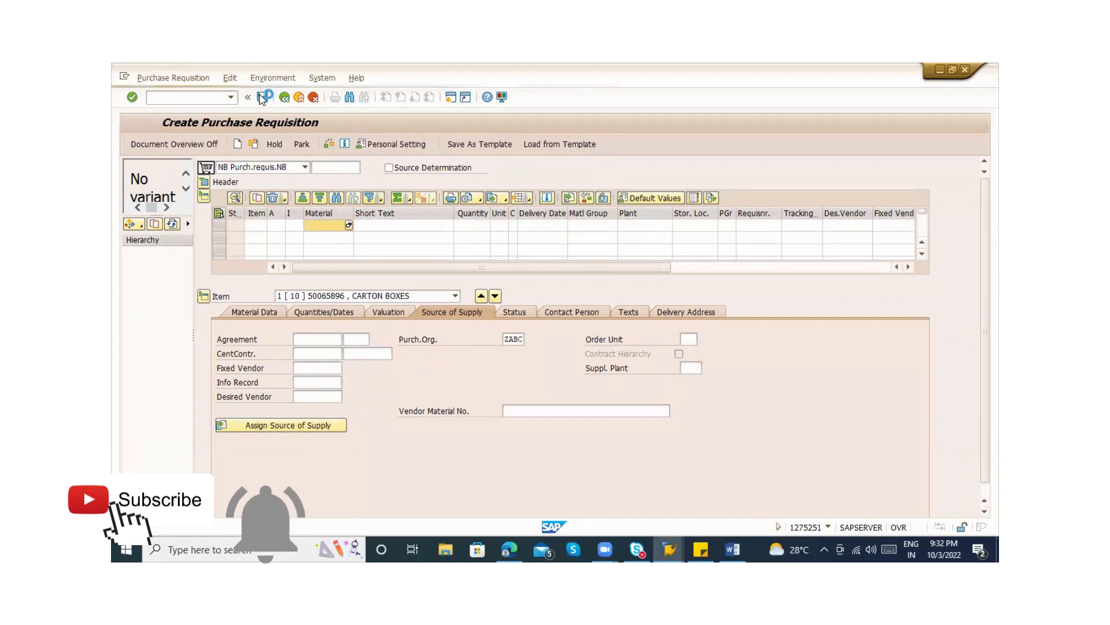
{"action": "left_click", "coordinate": [257, 144]}
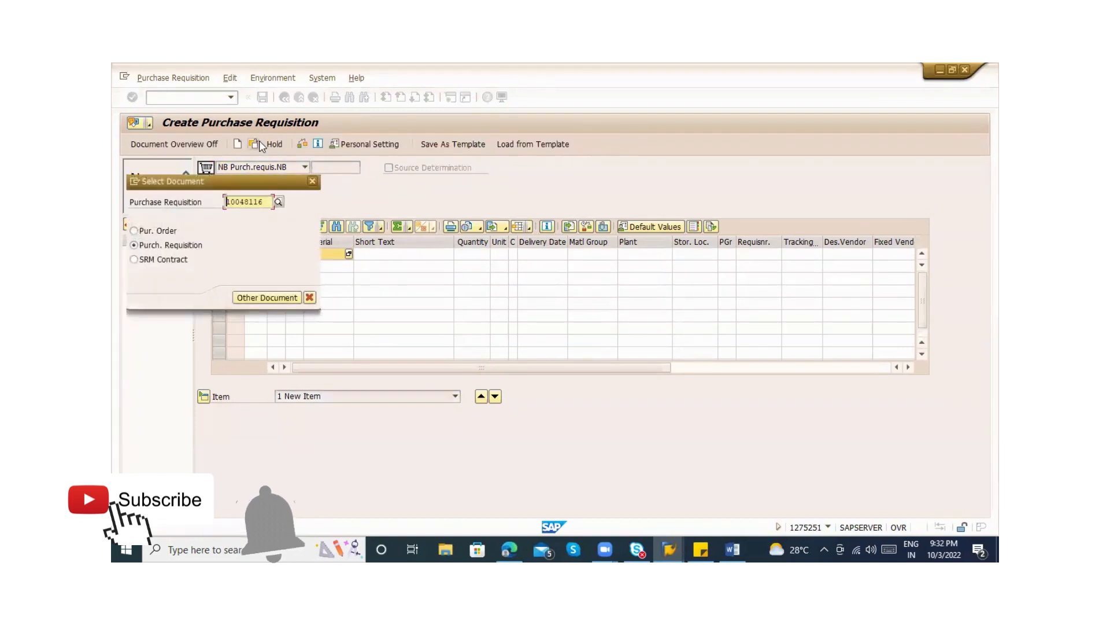
{"action": "key", "text": "Return"}
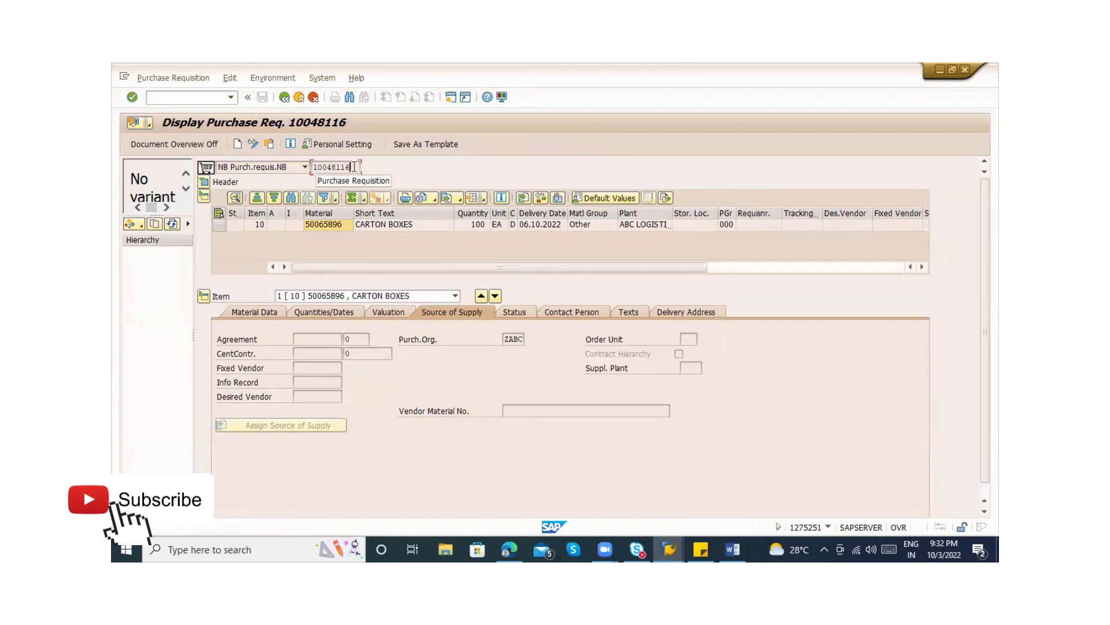
{"action": "double_click", "coordinate": [354, 167]}
{"action": "key", "text": "ctrl+c"}
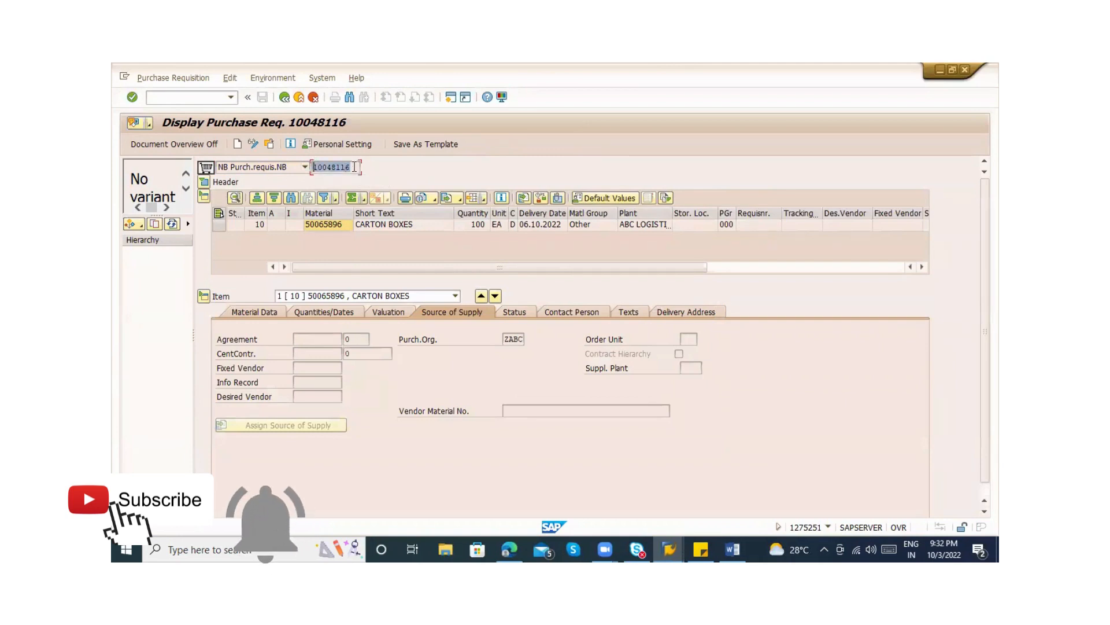
Start a new purchase order with transaction code /nme21n.
{"action": "left_click", "coordinate": [167, 99]}
{"action": "type", "text": "/nme21n"}
{"action": "key", "text": "Return"}
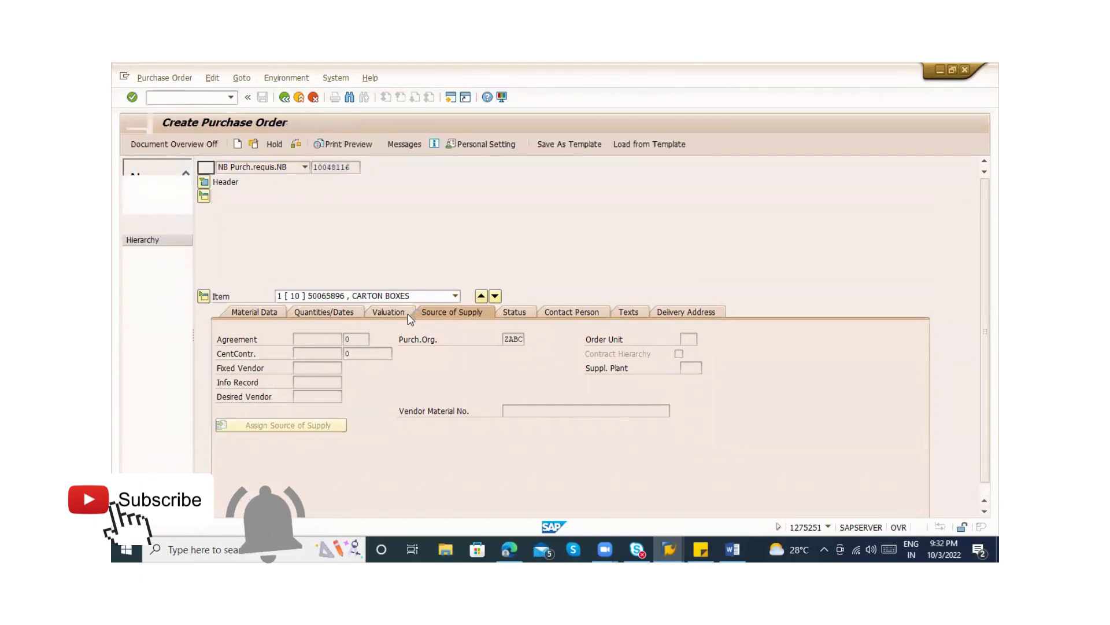
Reference the copied purchase requisition and its item in the first row of the order's item overview.
{"action": "left_click", "coordinate": [445, 450]}
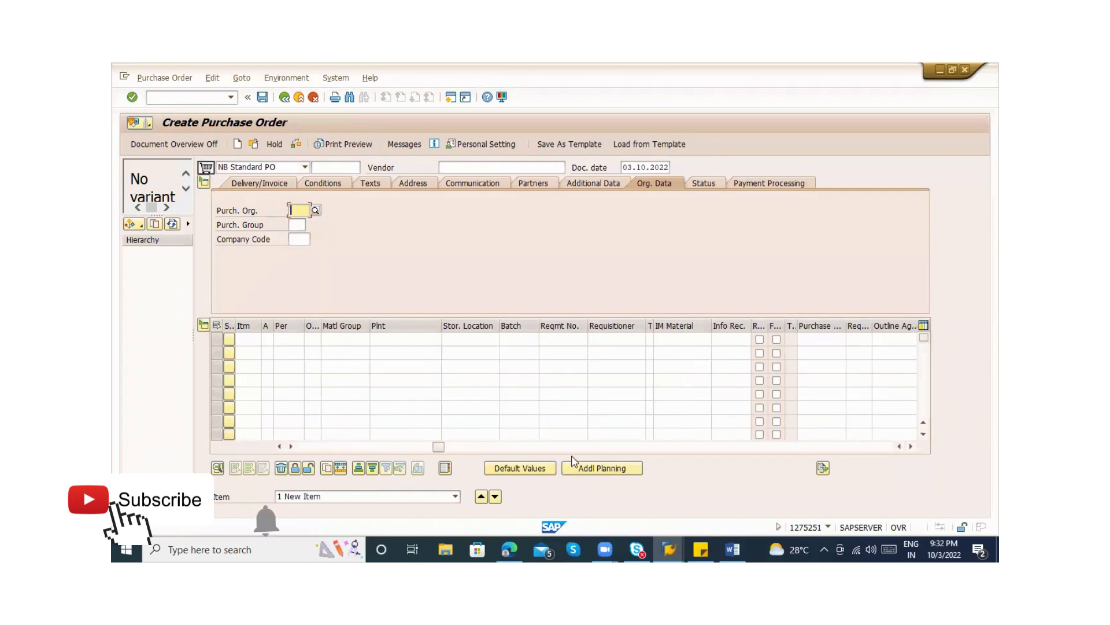
{"action": "left_click", "coordinate": [590, 443]}
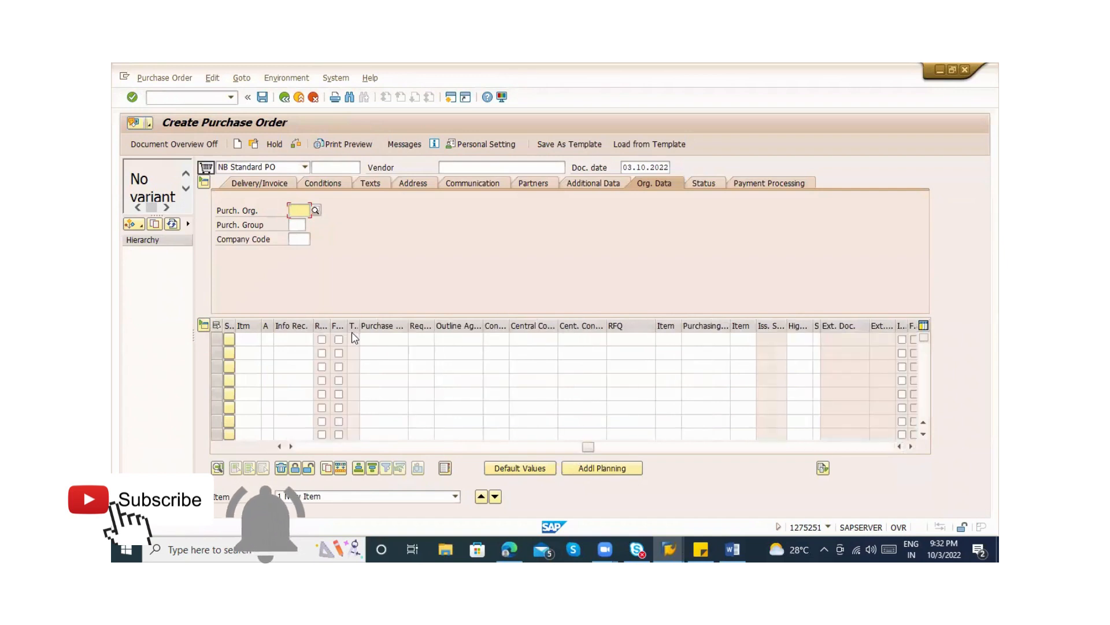
{"action": "left_click", "coordinate": [373, 338]}
{"action": "key", "text": "ctrl+v"}
{"action": "key", "text": "Tab"}
{"action": "type", "text": "1"}
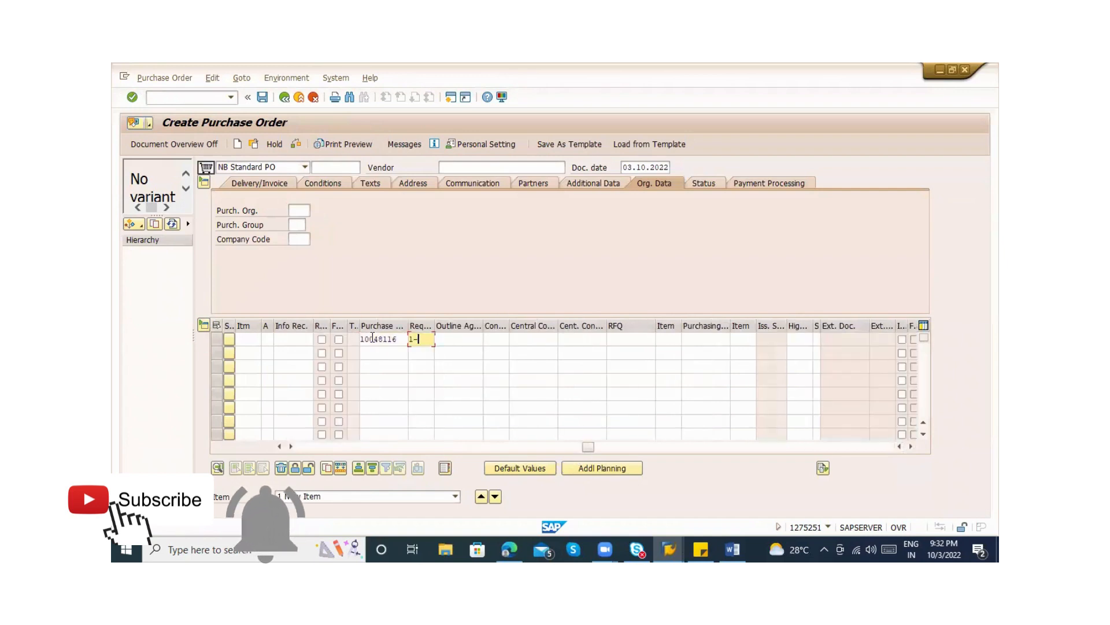
{"action": "key", "text": "Return"}
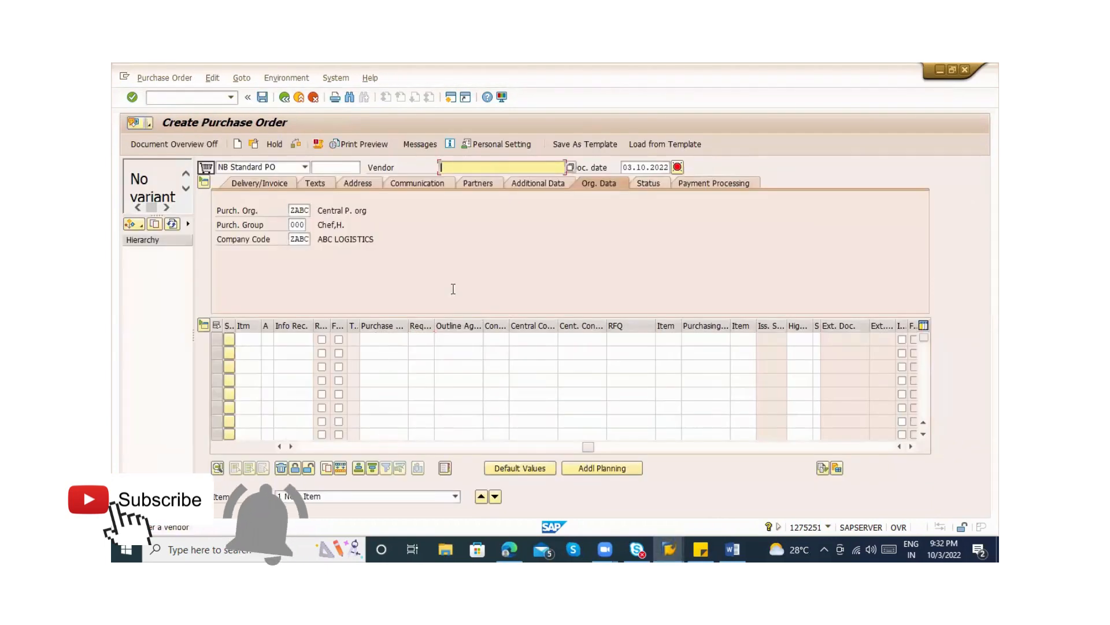
Open the source list of material 50065896 in plant ZAB1 and look up the number of the blocked vendor.
{"action": "left_click", "coordinate": [477, 169]}
{"action": "key", "text": "alt+Tab"}
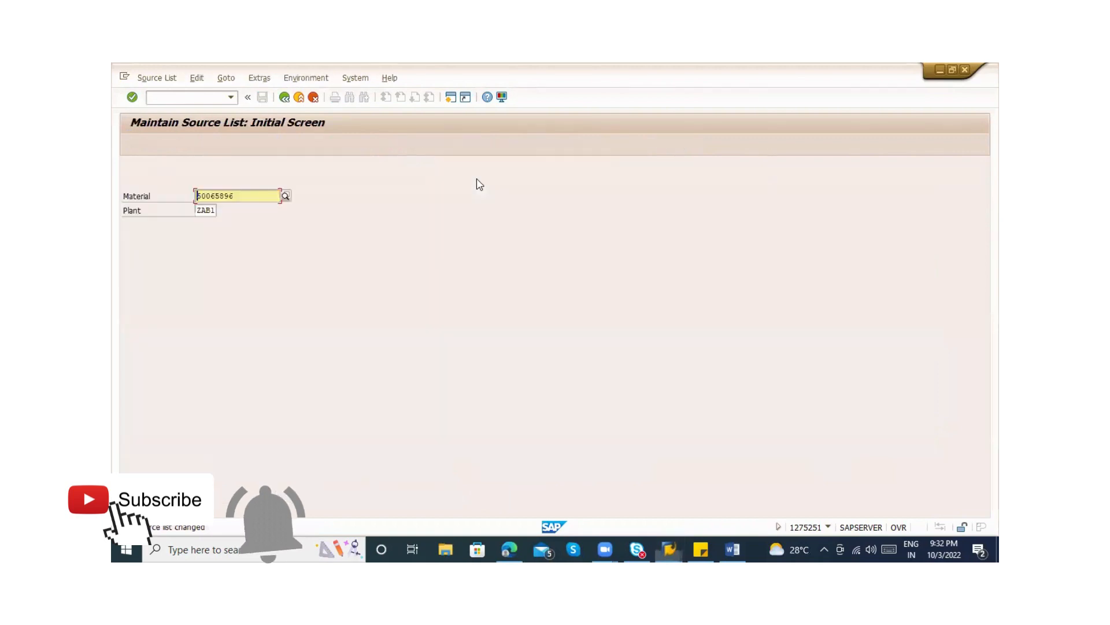
{"action": "key", "text": "alt+Tab"}
{"action": "key", "text": "alt+Tab"}
{"action": "key", "text": "Return"}
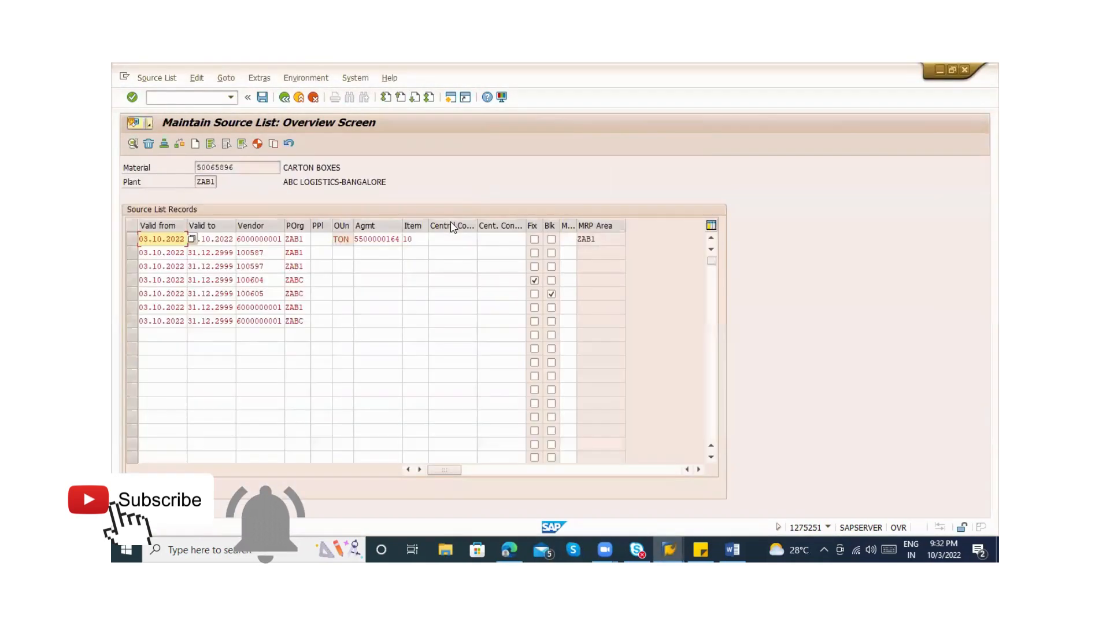
{"action": "left_click", "coordinate": [272, 295]}
{"action": "key", "text": "shift+Left"}
{"action": "key", "text": "shift+Left"}
{"action": "key", "text": "shift+Left"}
{"action": "key", "text": "shift+Left"}
{"action": "key", "text": "shift+Left"}
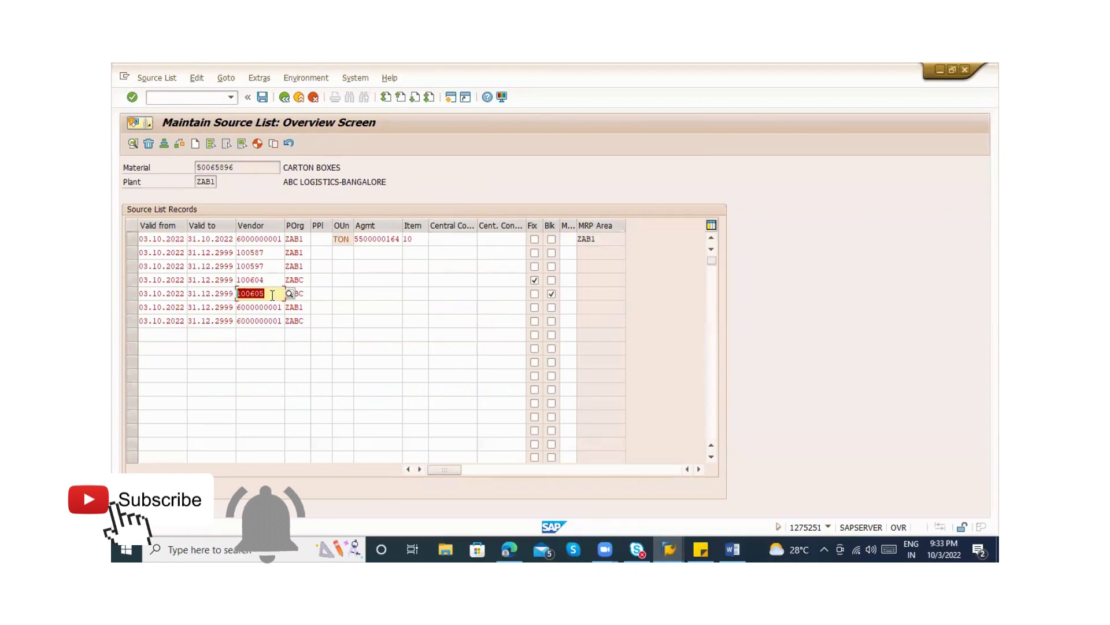
Return to the purchase order and set its vendor to 100605.
{"action": "key", "text": "alt+Tab"}
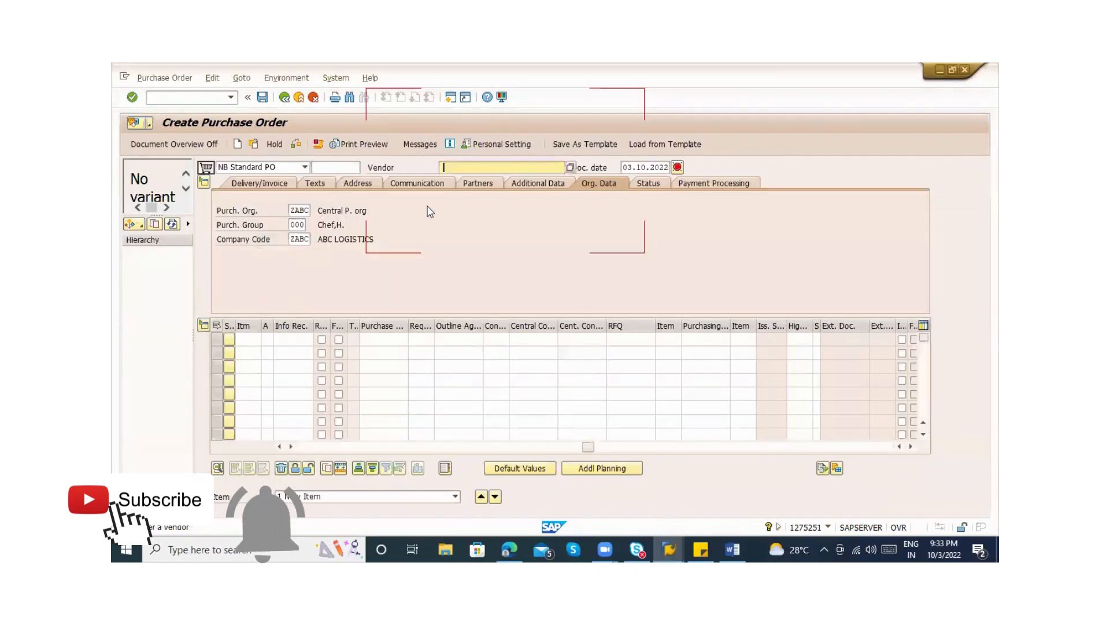
{"action": "type", "text": "100605"}
{"action": "key", "text": "Return"}
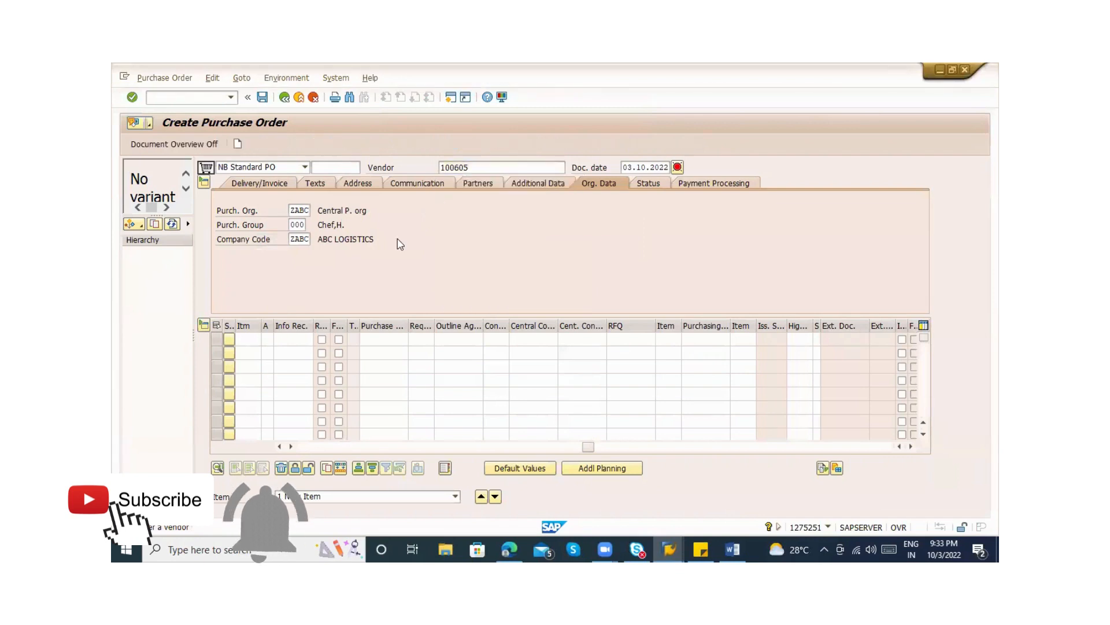
Enter the saved requisition's number with item 10 in the first order row to adopt the carton boxes.
{"action": "left_click", "coordinate": [387, 340]}
{"action": "type", "text": "10048116"}
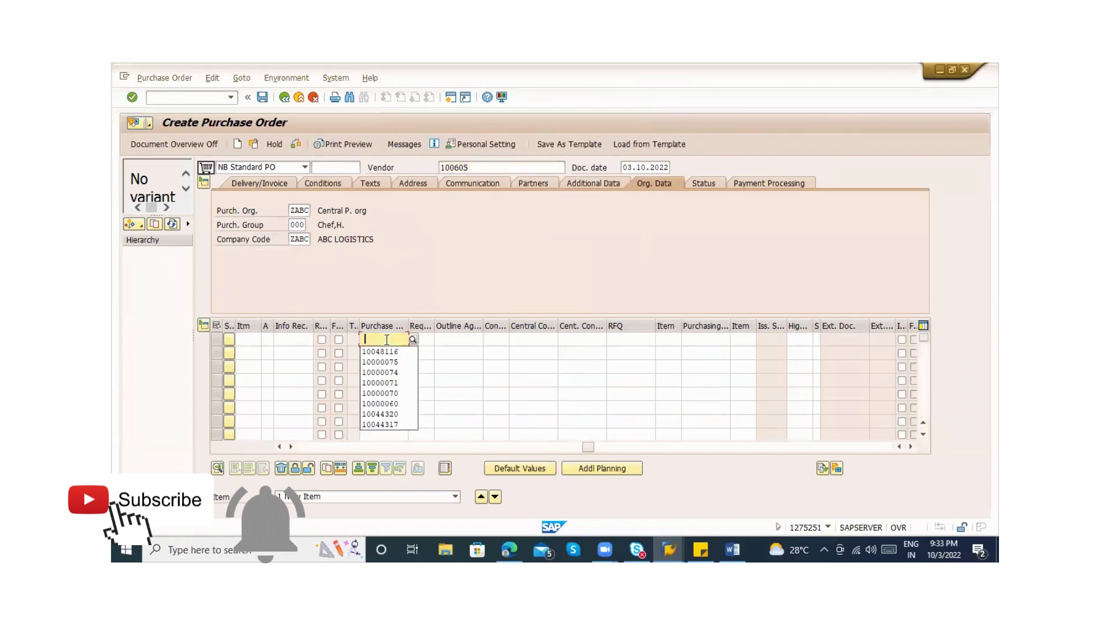
{"action": "key", "text": "Tab"}
{"action": "type", "text": "10"}
{"action": "key", "text": "Return"}
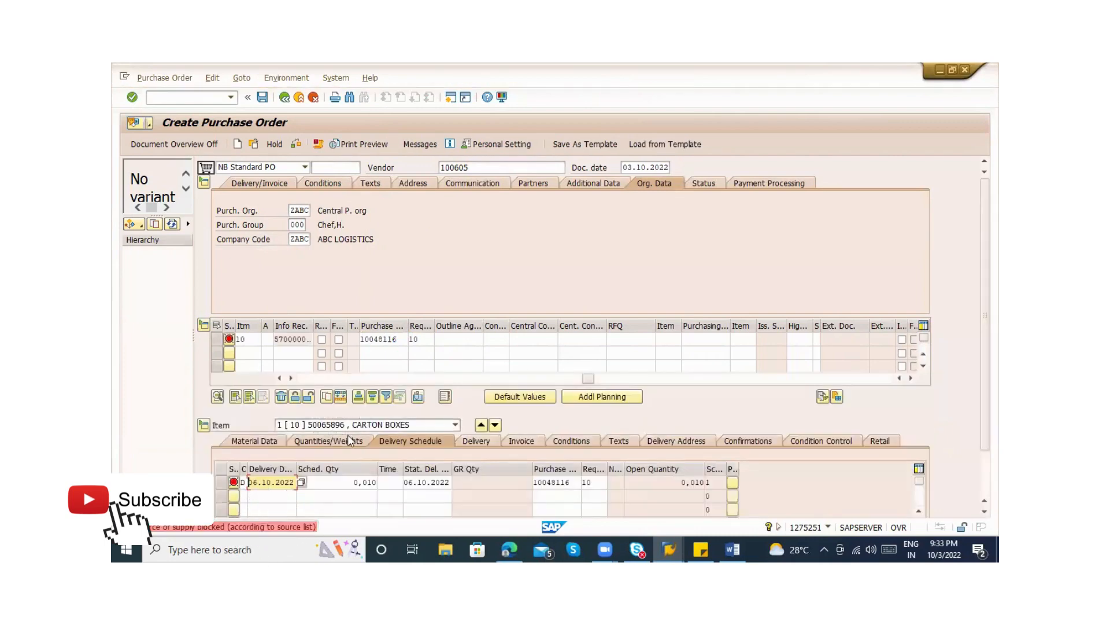
Compare the order's item and vendor with the blocked vendor 100605 row in the source list.
{"action": "left_click", "coordinate": [301, 379]}
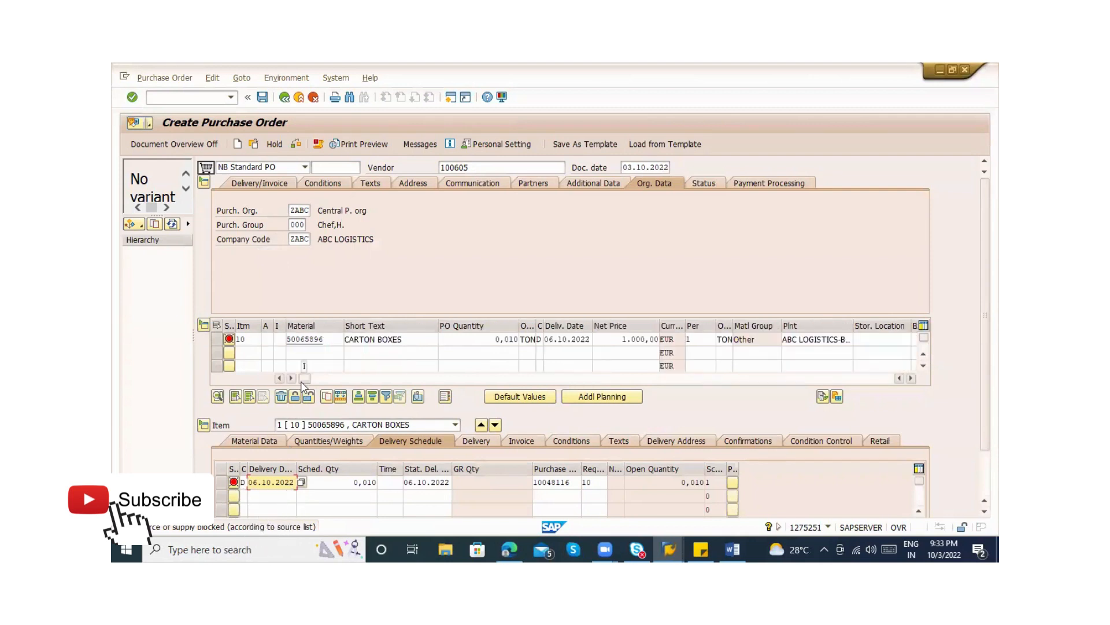
{"action": "left_click", "coordinate": [473, 167]}
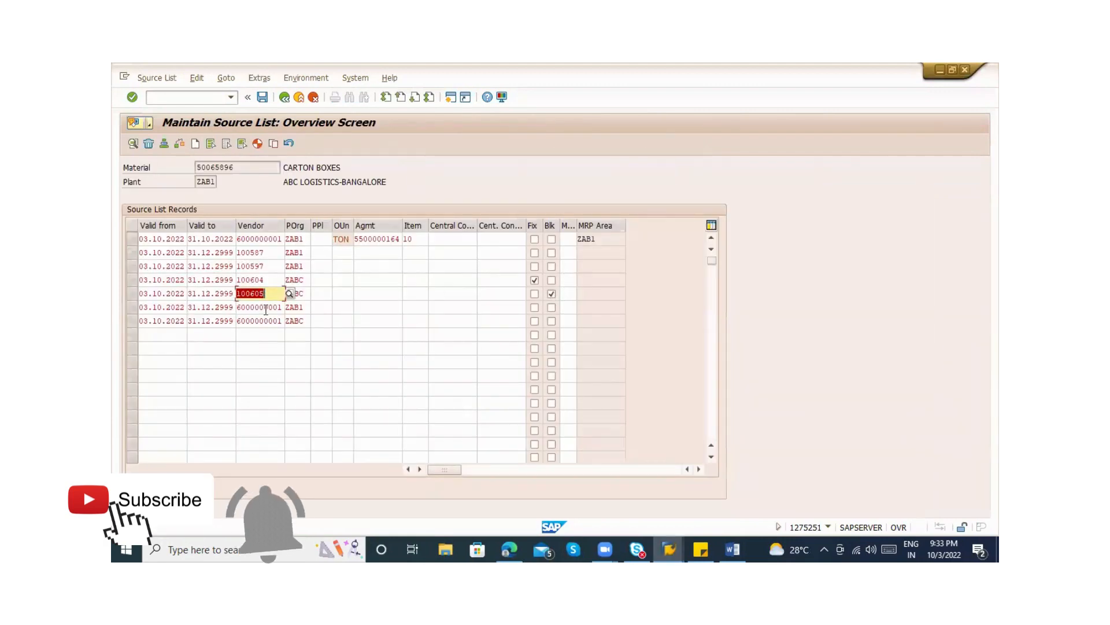
{"action": "left_click", "coordinate": [131, 295]}
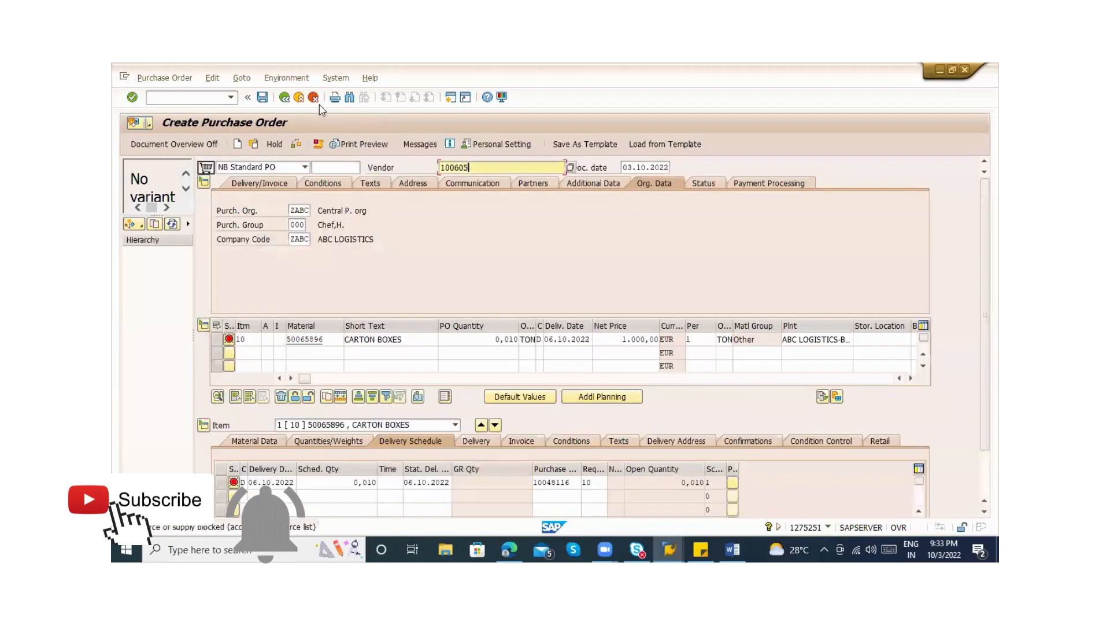
Exit the purchase order without saving it.
{"action": "left_click", "coordinate": [298, 96]}
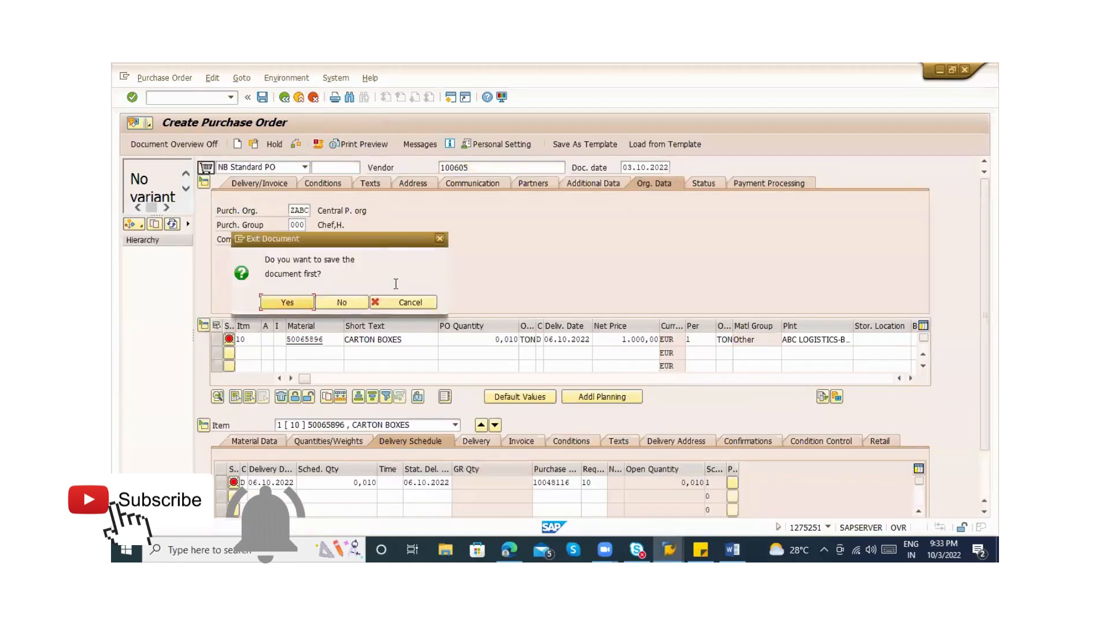
{"action": "left_click", "coordinate": [351, 304]}
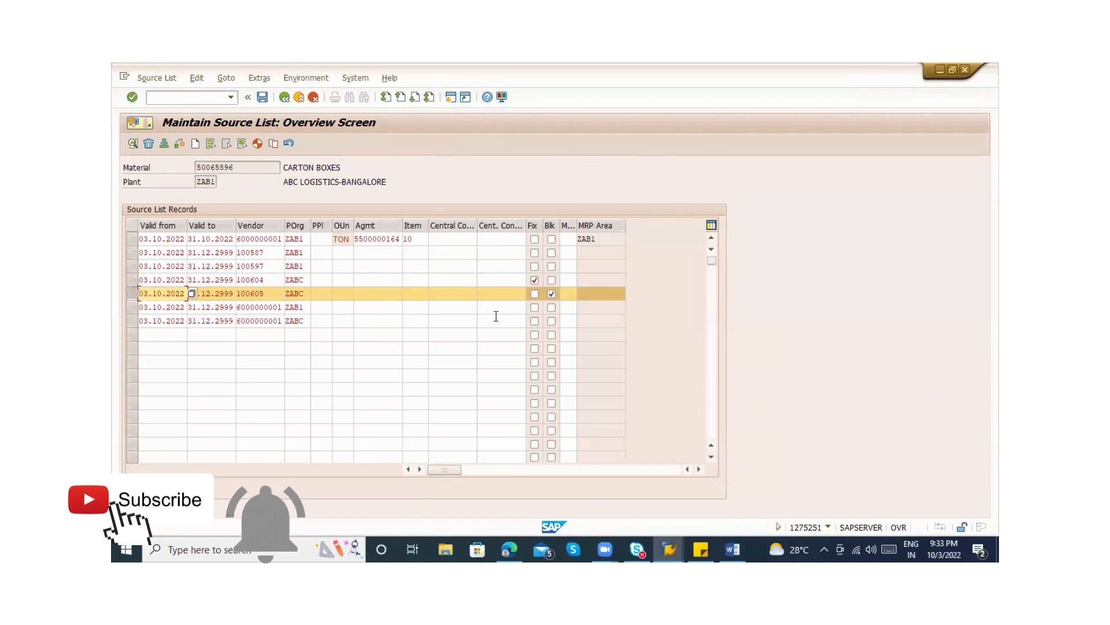
Save the source list of material 50065896 for plant ZAB1.
{"action": "left_click", "coordinate": [342, 66]}
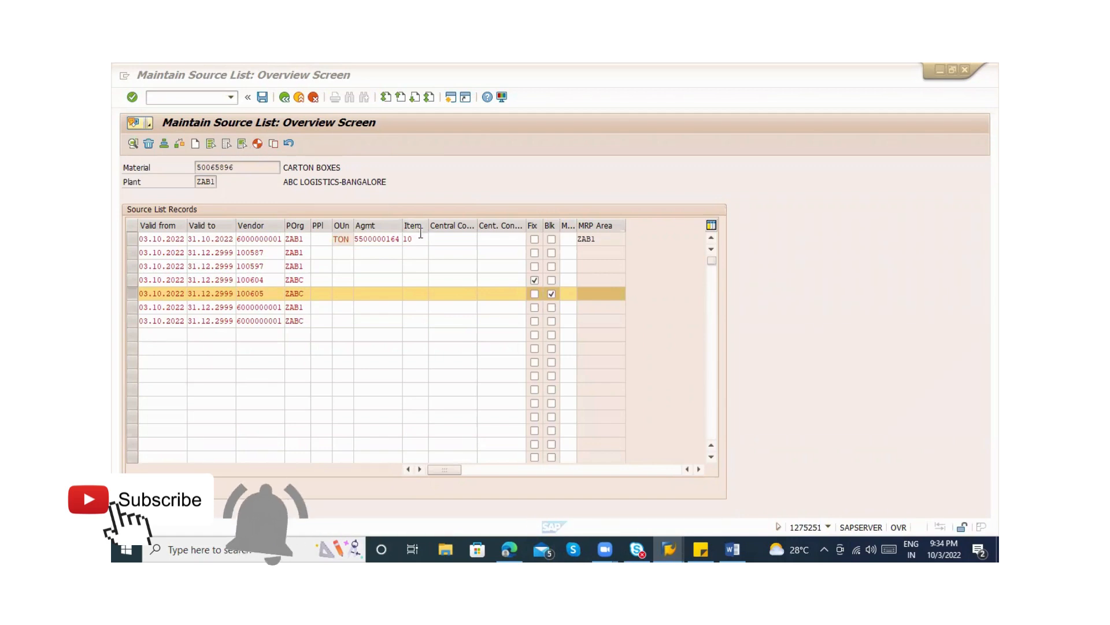
{"action": "left_click", "coordinate": [268, 99]}
{"action": "left_click", "coordinate": [264, 99]}
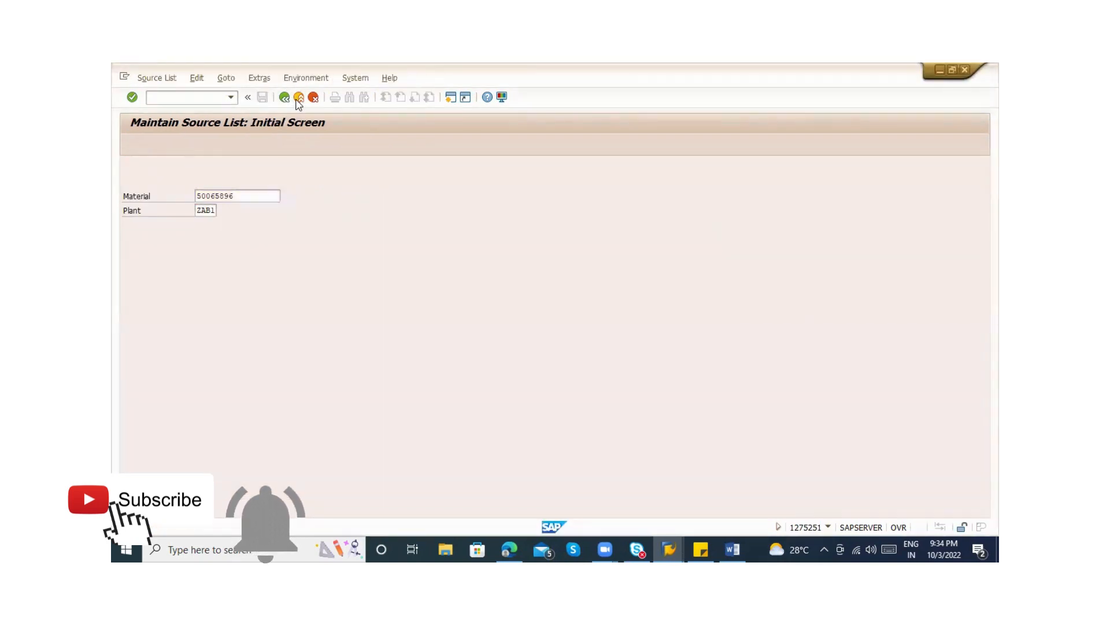
Leave the source list maintenance and open the General Table Display transaction.
{"action": "left_click", "coordinate": [298, 97]}
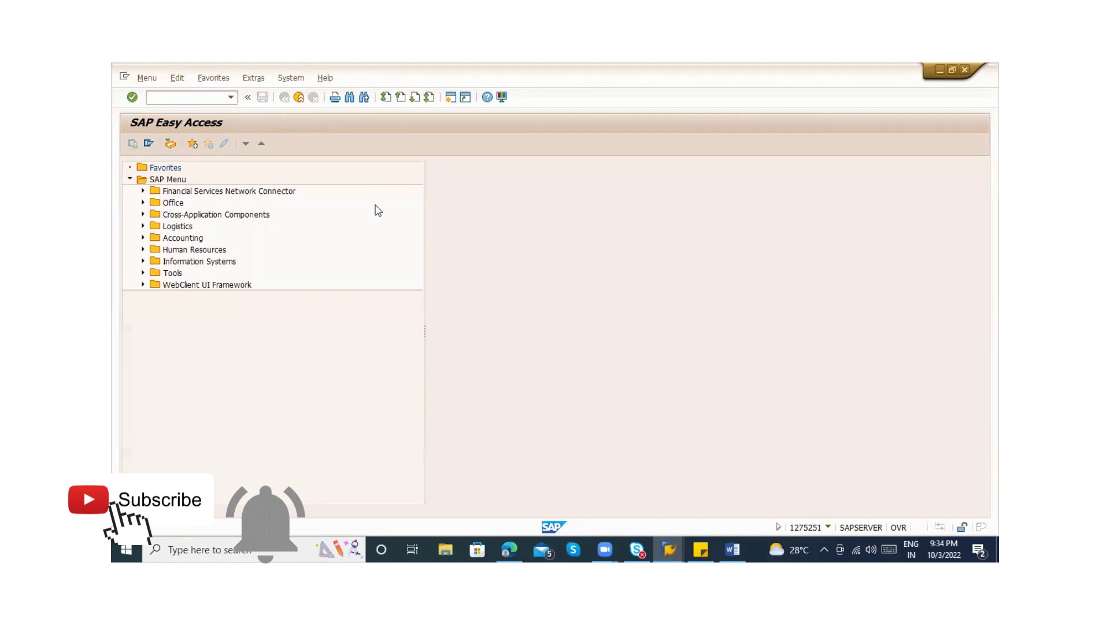
{"action": "key", "text": "alt+Tab"}
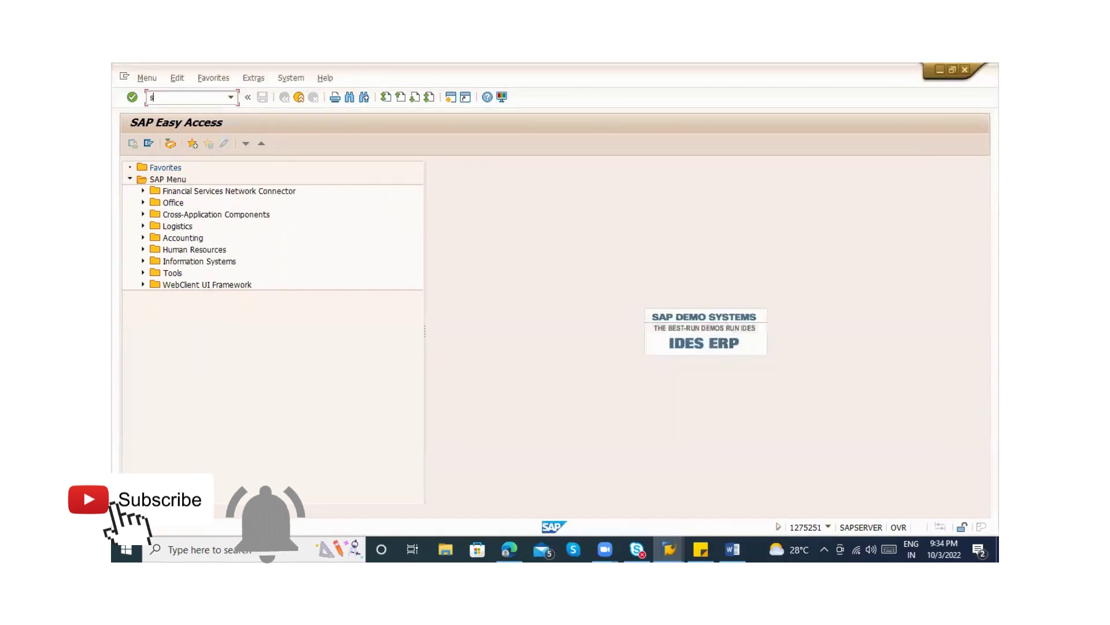
{"action": "key", "text": "Return"}
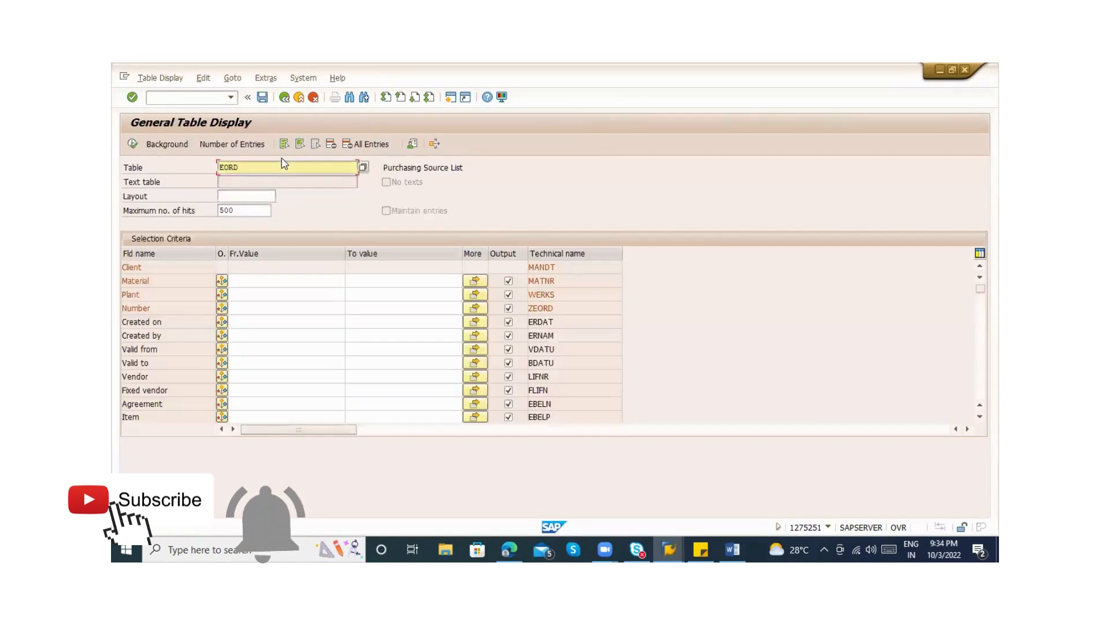
{"action": "left_click", "coordinate": [282, 160]}
{"action": "type", "text": "eine"}
{"action": "key", "text": "Return"}
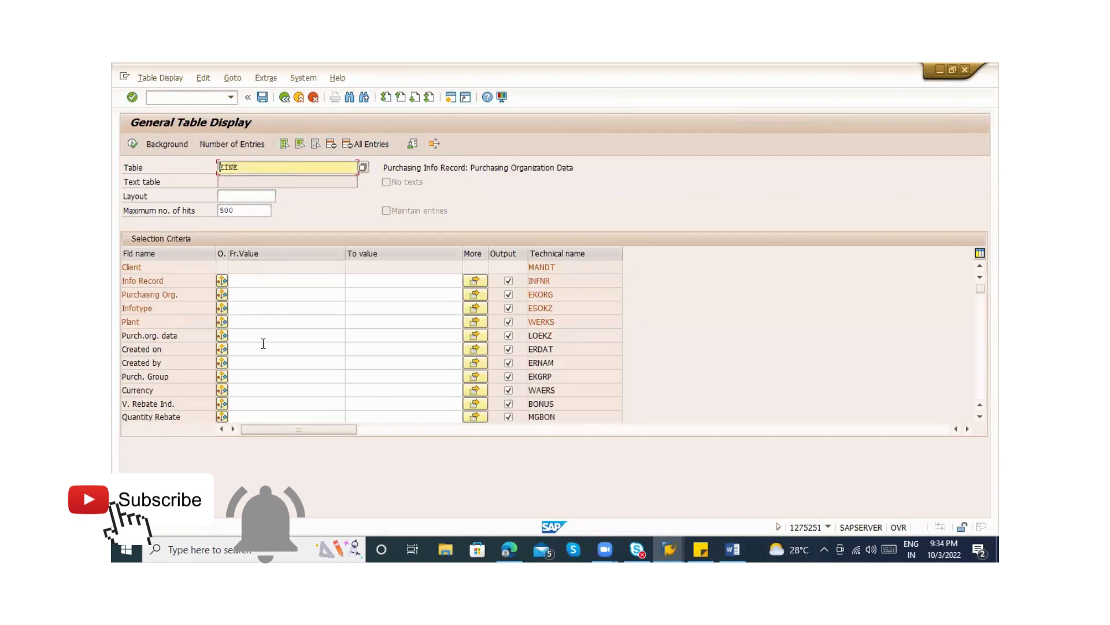
Display the entries of table EINA for material 50065896 and select the Vendor column of the result list.
{"action": "type", "text": "eina"}
{"action": "key", "text": "Return"}
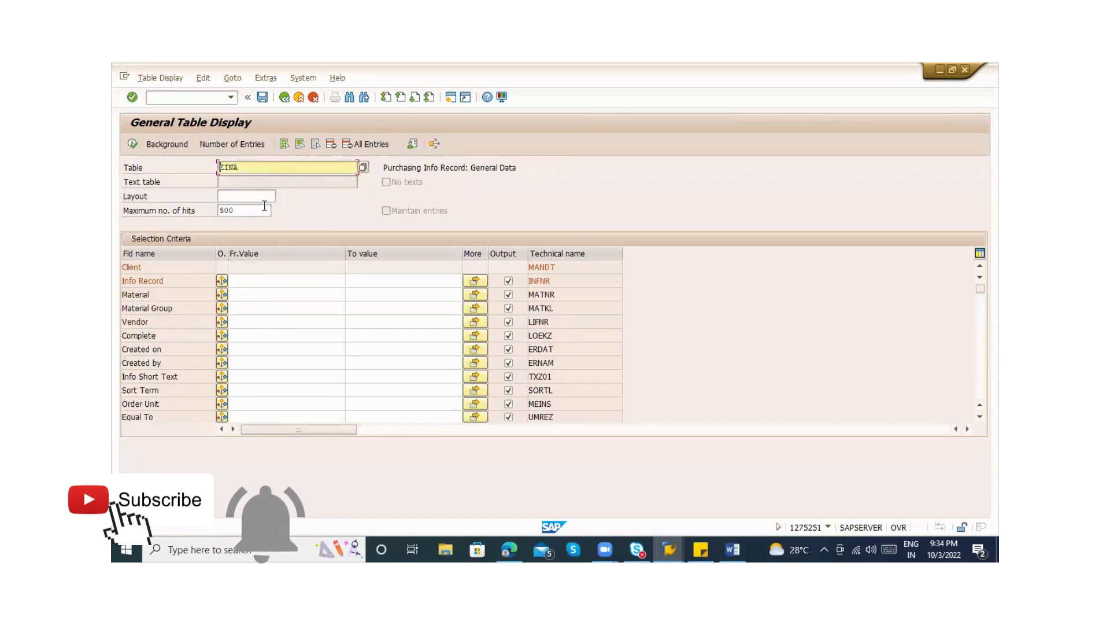
{"action": "left_click", "coordinate": [256, 294]}
{"action": "type", "text": "50065896"}
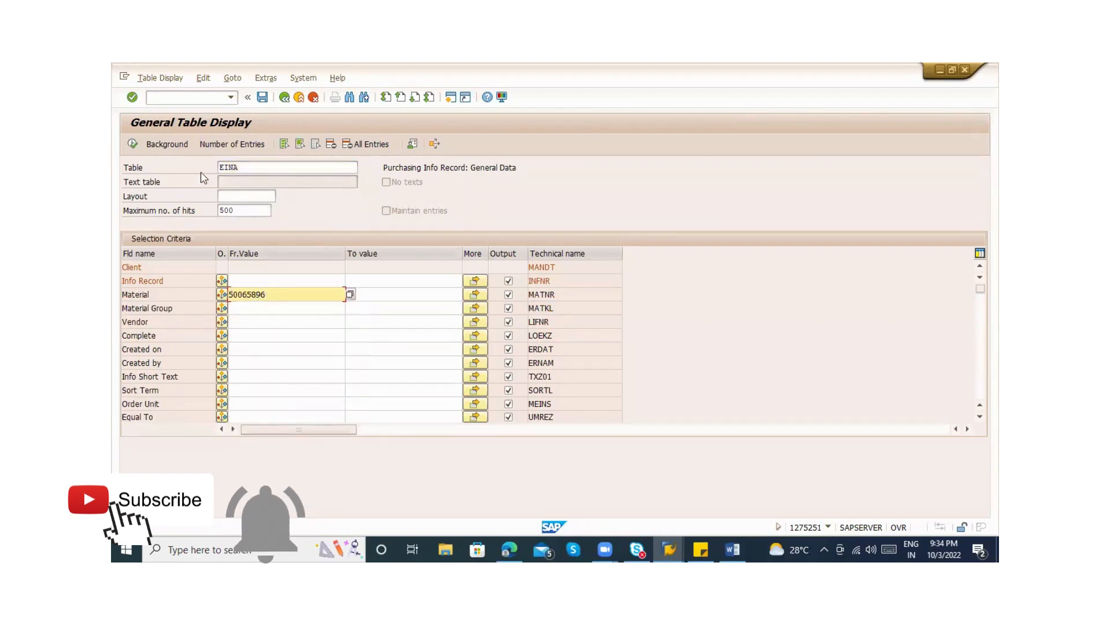
{"action": "left_click", "coordinate": [133, 144]}
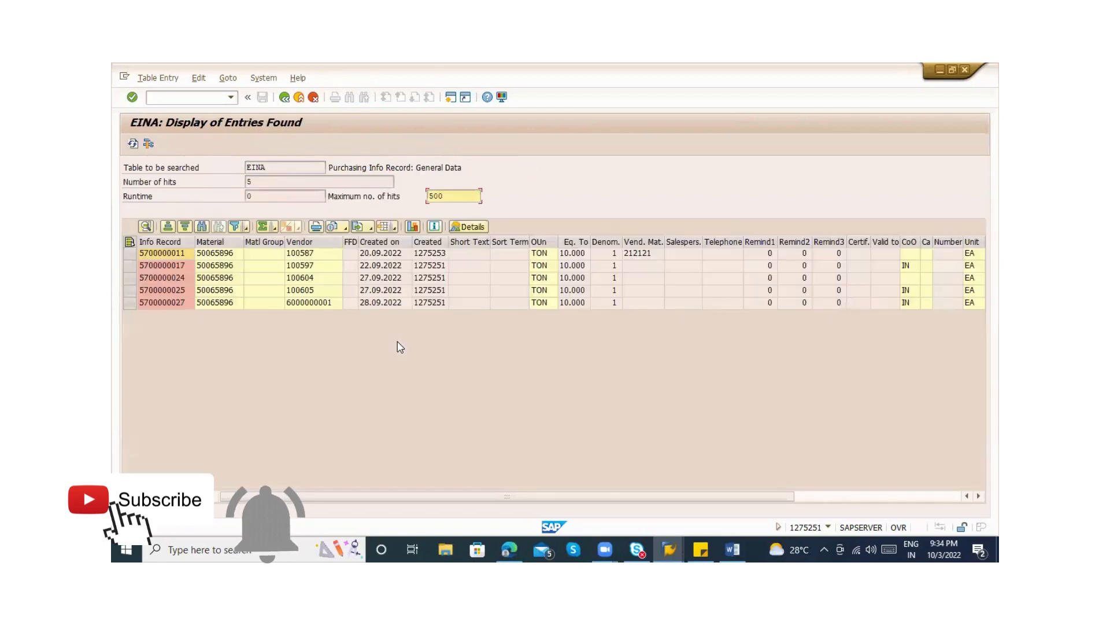
{"action": "left_click", "coordinate": [305, 241]}
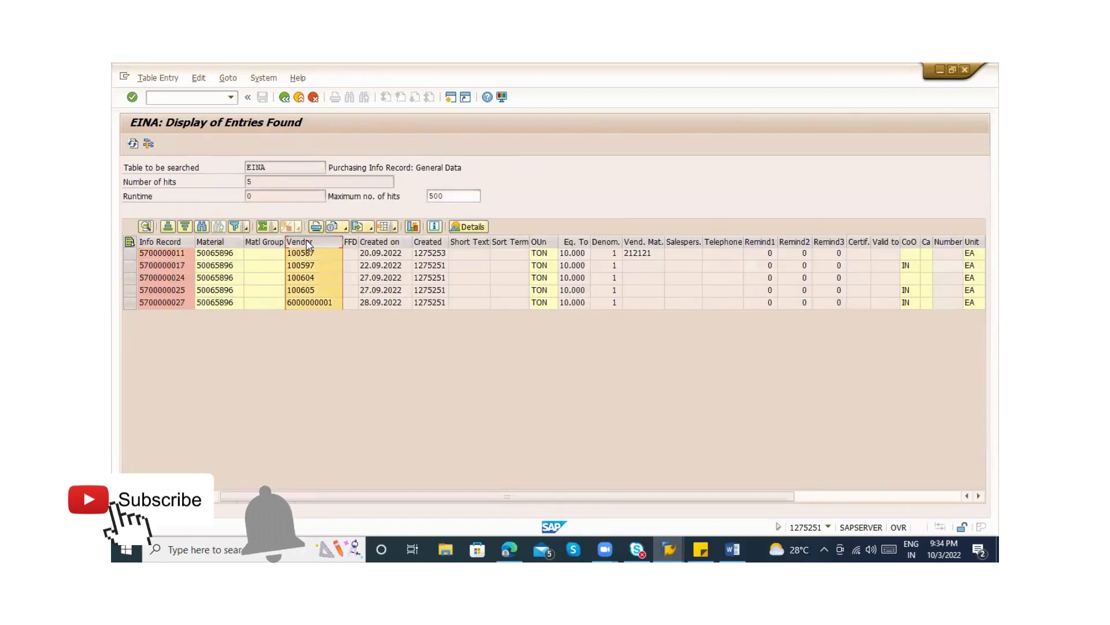